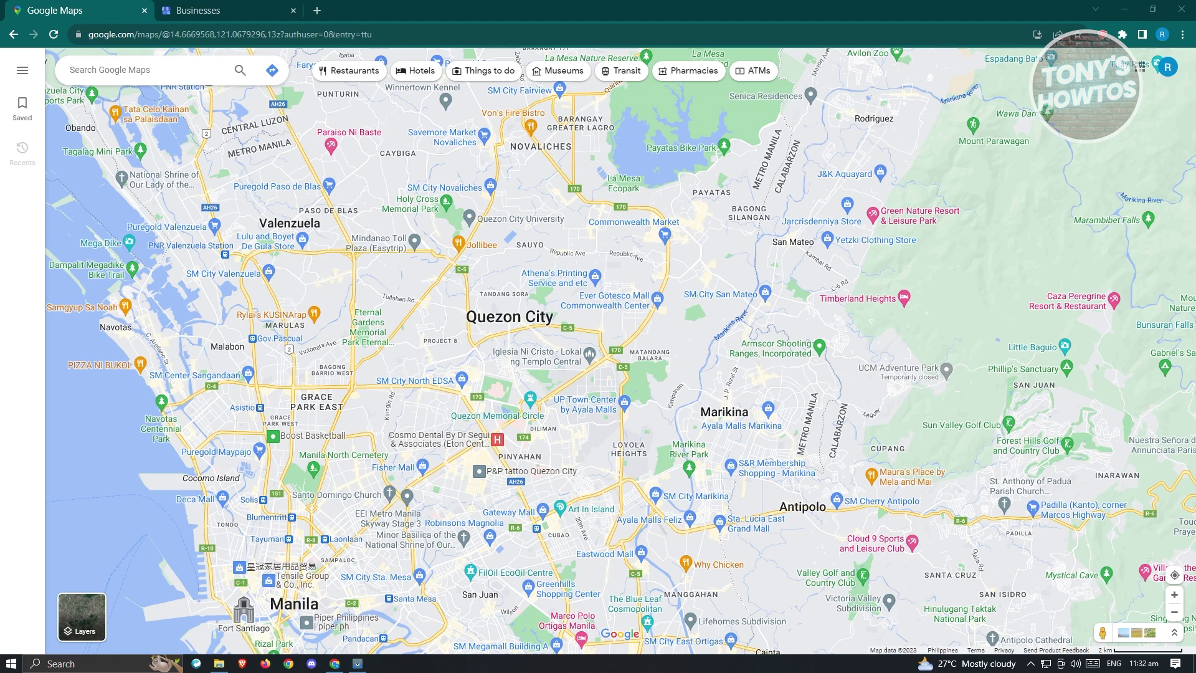
# Step: From the Businesses list, deselect the first row and bring up the first Business Renz profile's editor
pyautogui.click(238, 12)
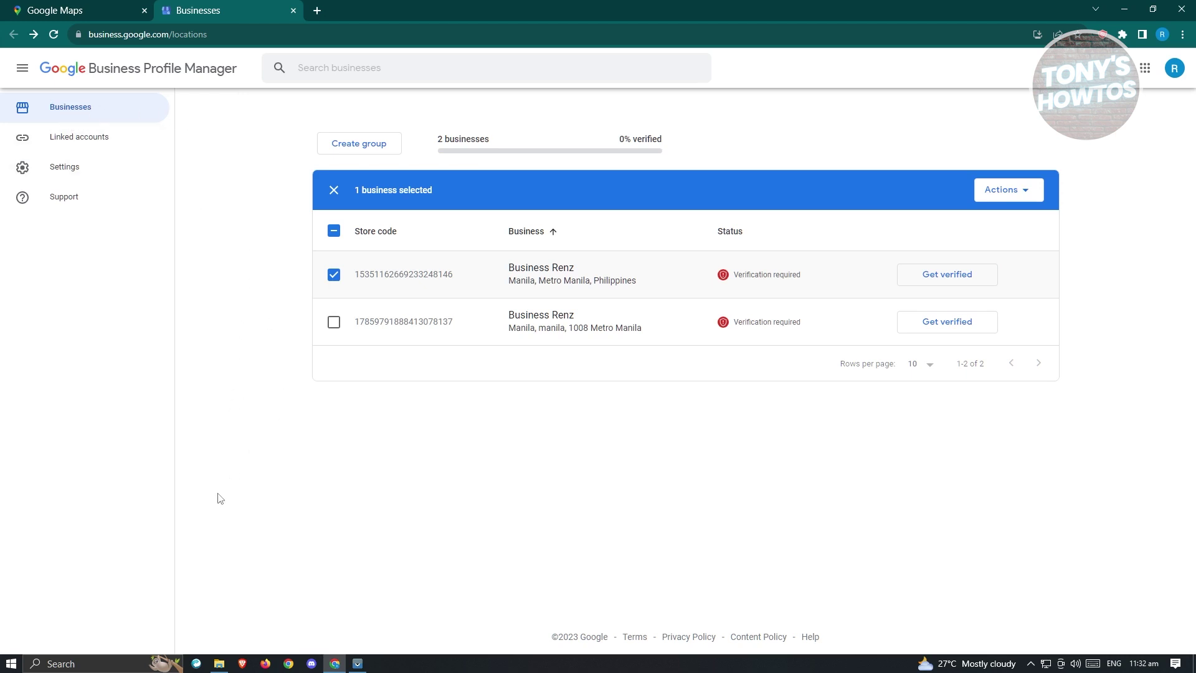
pyautogui.click(332, 274)
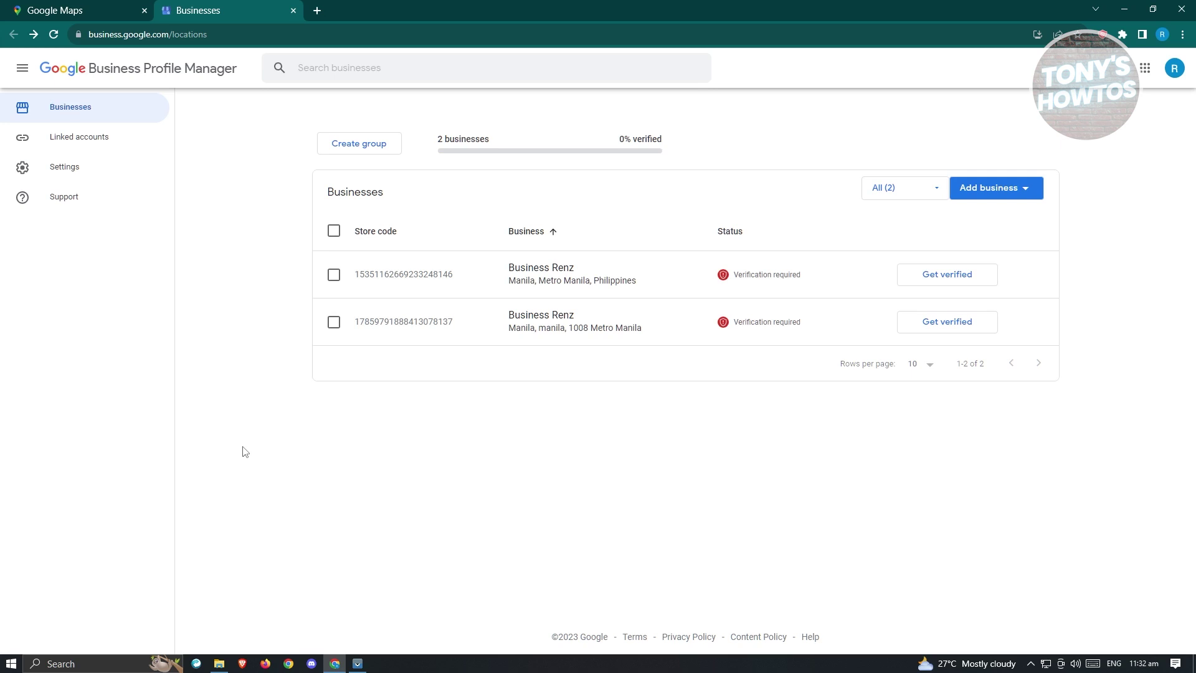
pyautogui.click(545, 277)
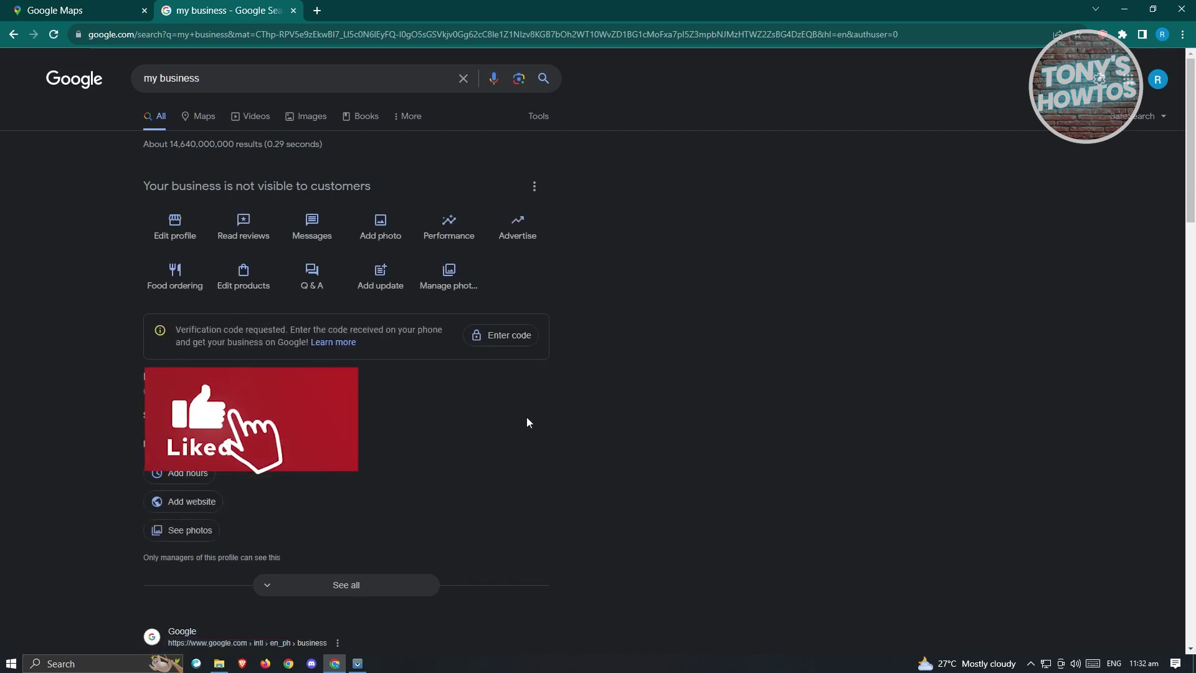
pyautogui.click(175, 230)
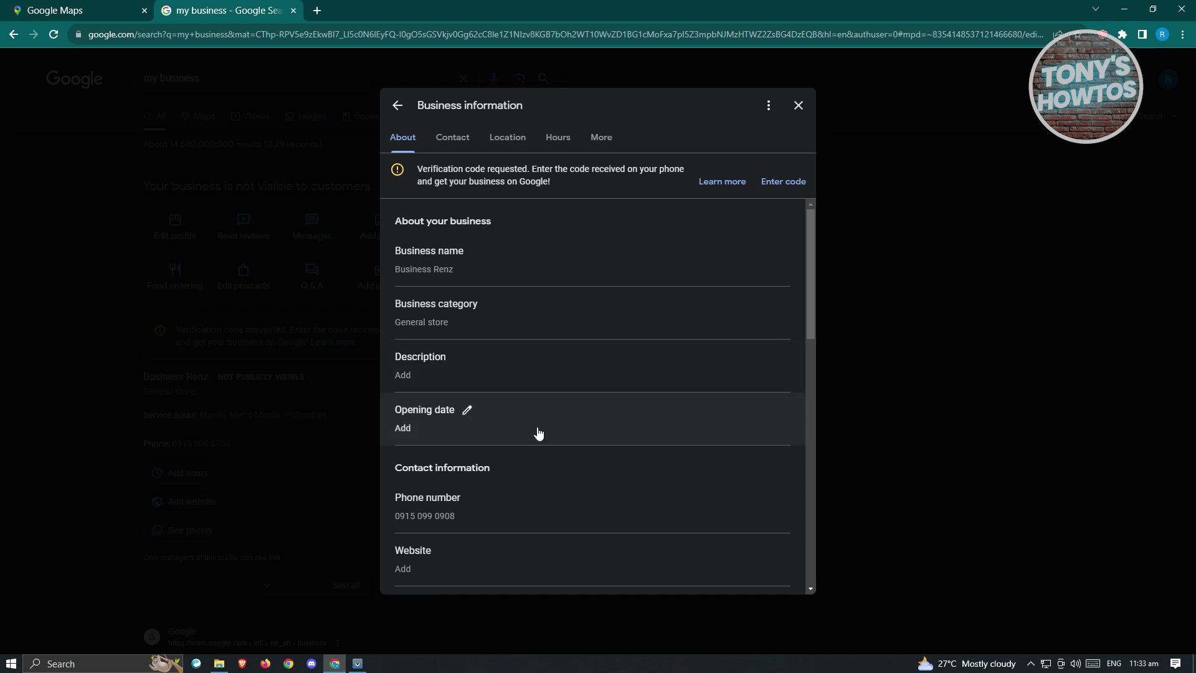
# Step: View the Contact section of the Business Renz information editor
pyautogui.click(454, 148)
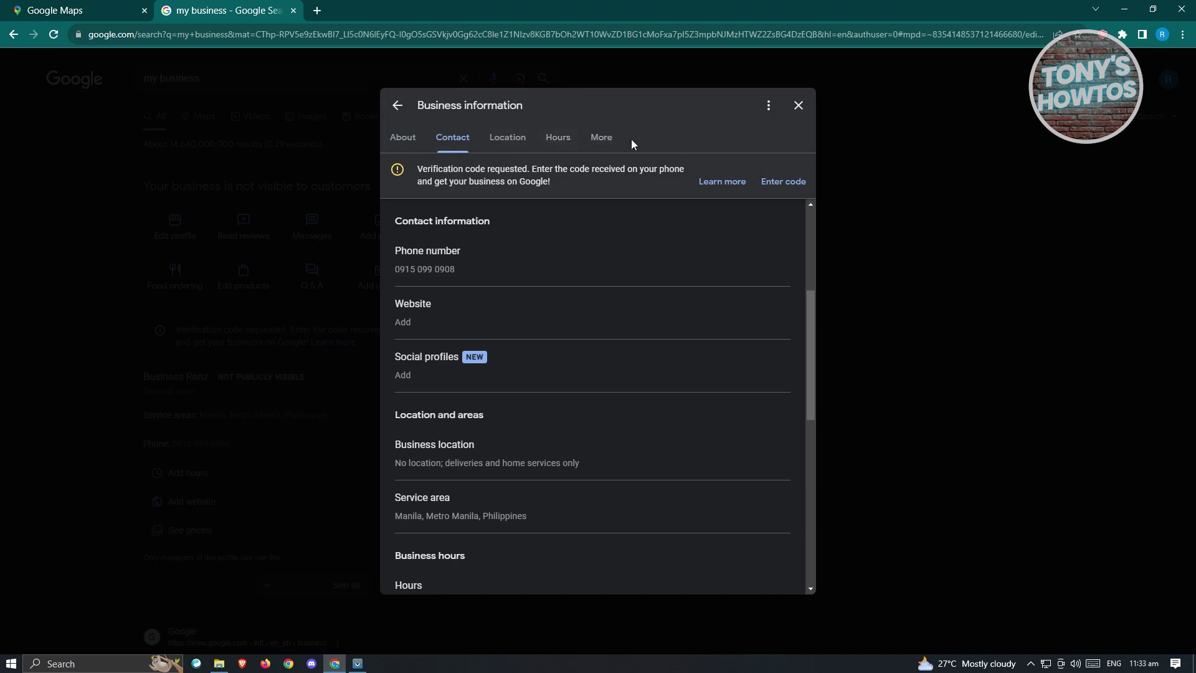
# Step: Review the Location and service area details, then leave the editor back to the results
pyautogui.click(510, 140)
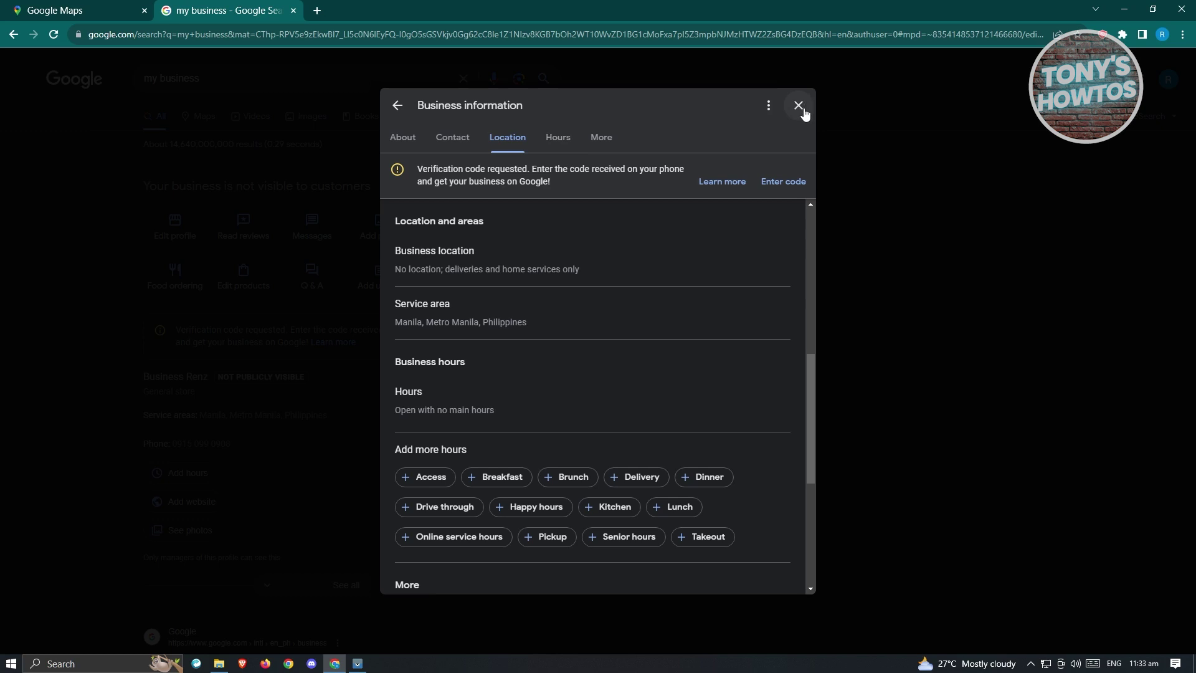
pyautogui.click(28, 9)
pyautogui.click(236, 8)
pyautogui.click(12, 38)
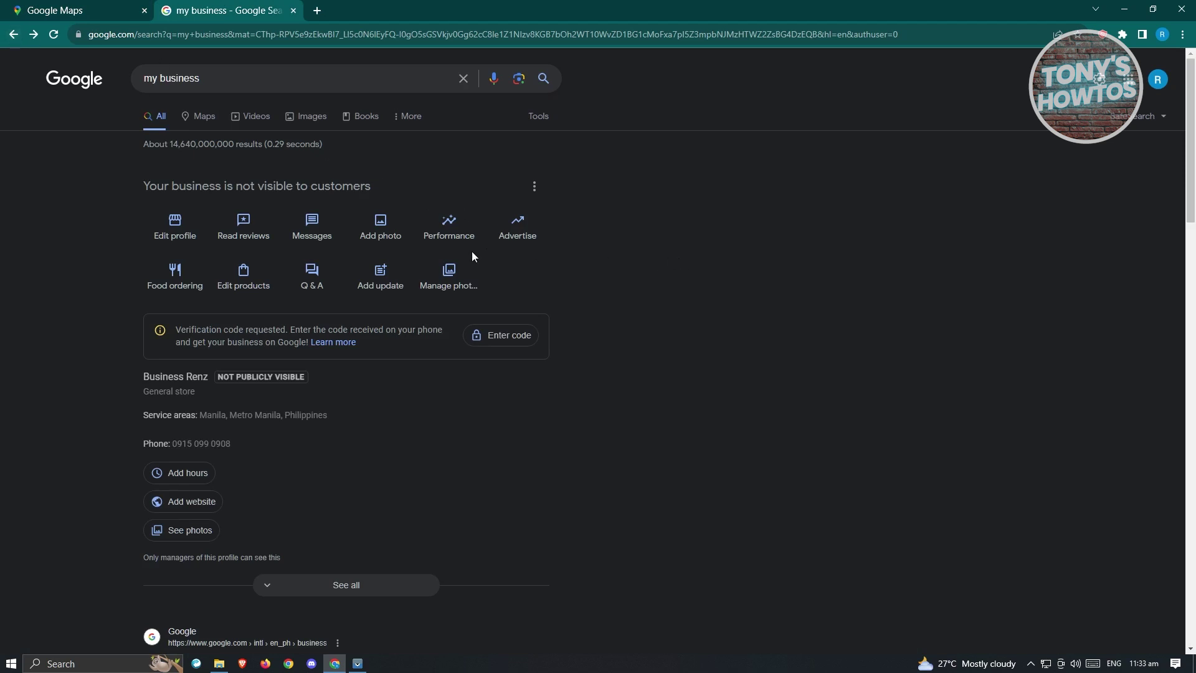
# Step: Return to the businesses list and start verification for the second Business Renz profile
pyautogui.click(13, 35)
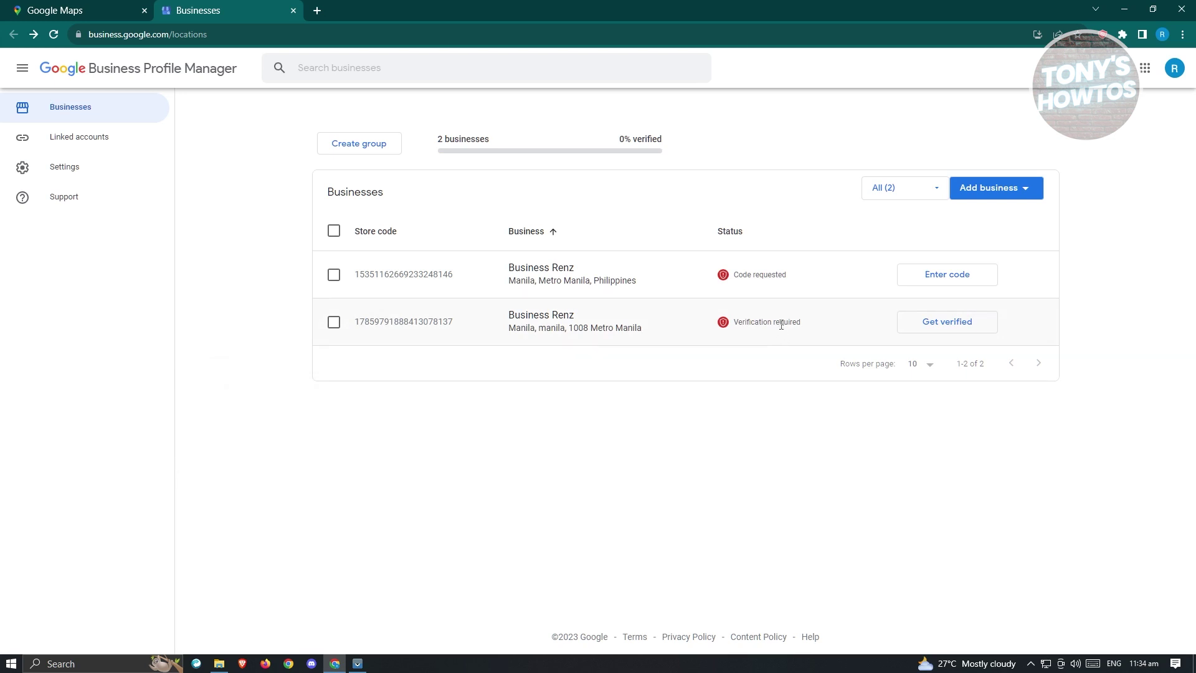
pyautogui.click(546, 316)
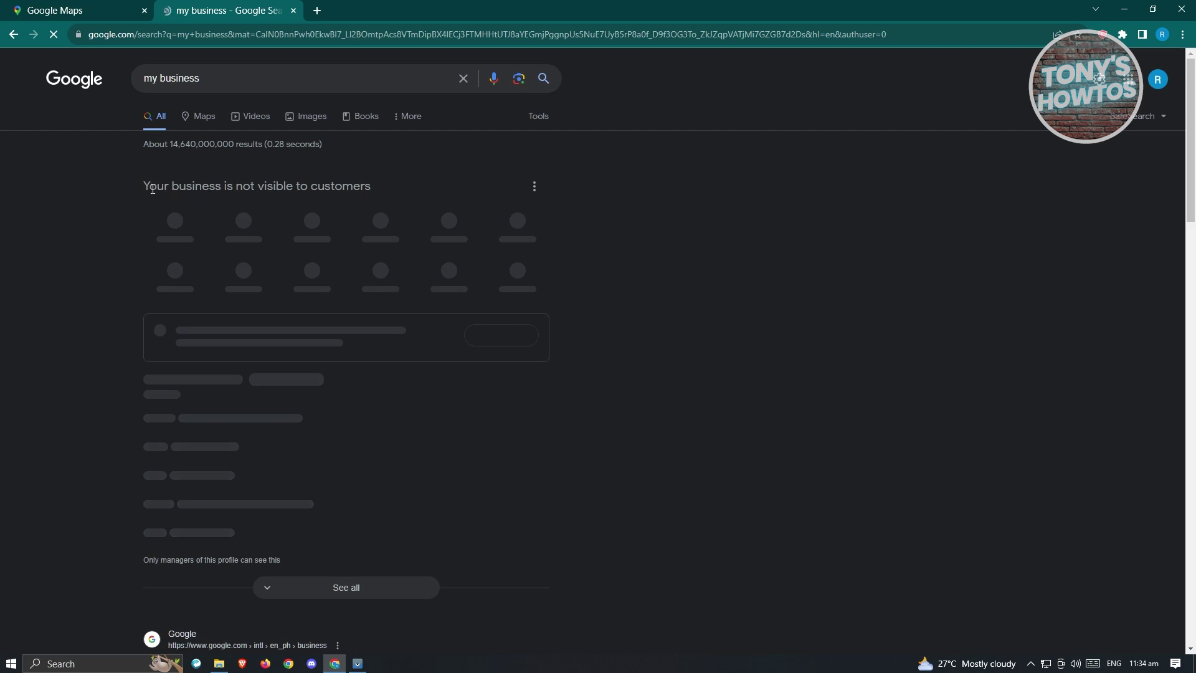
pyautogui.moveTo(149, 186); pyautogui.dragTo(397, 195)
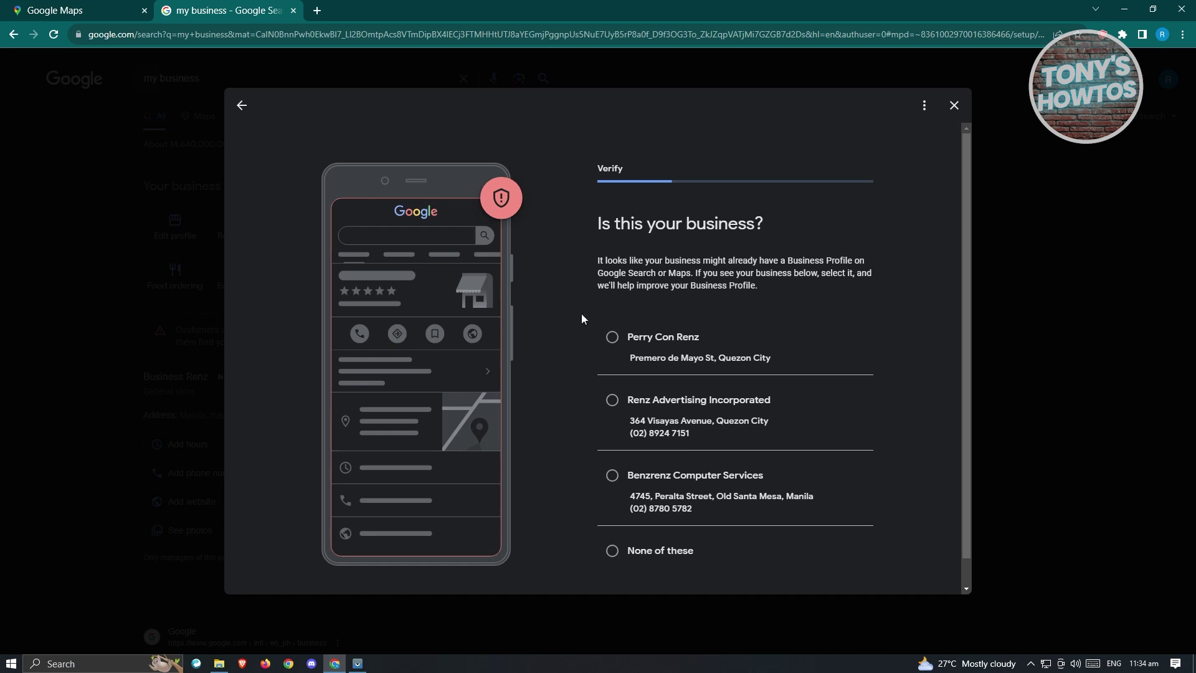
pyautogui.scroll(-2, 755, 366)
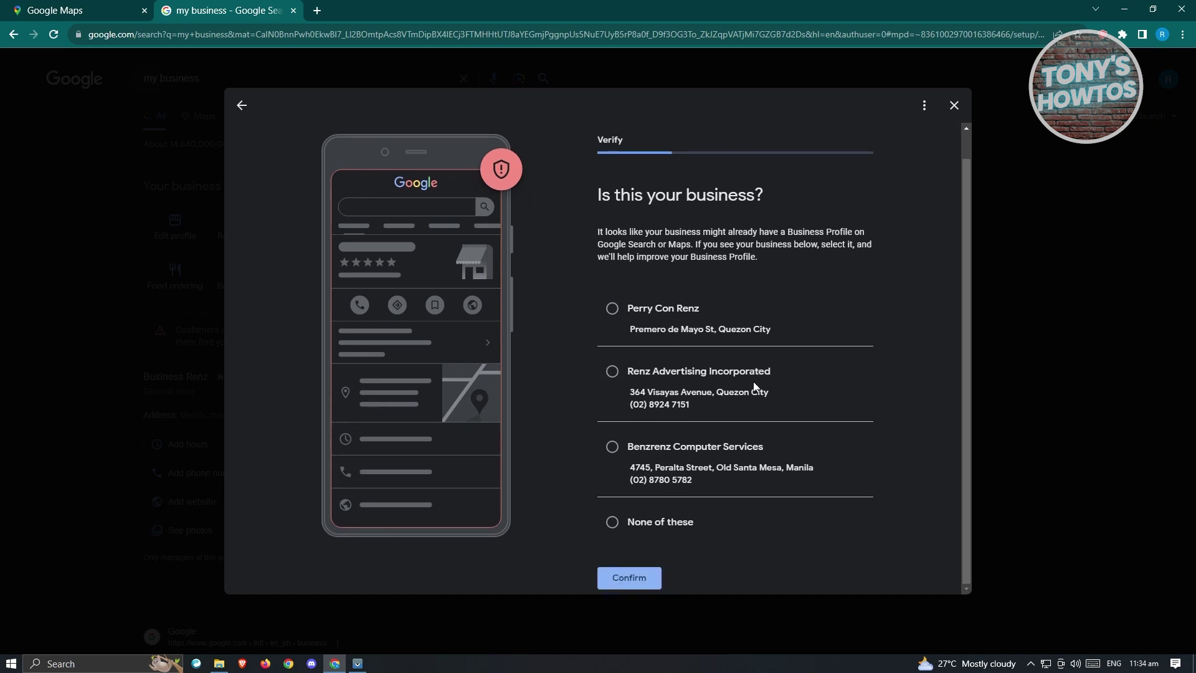
# Step: Confirm 'None of these' existing listings match, then reveal more verification methods
pyautogui.click(612, 521)
pyautogui.click(636, 578)
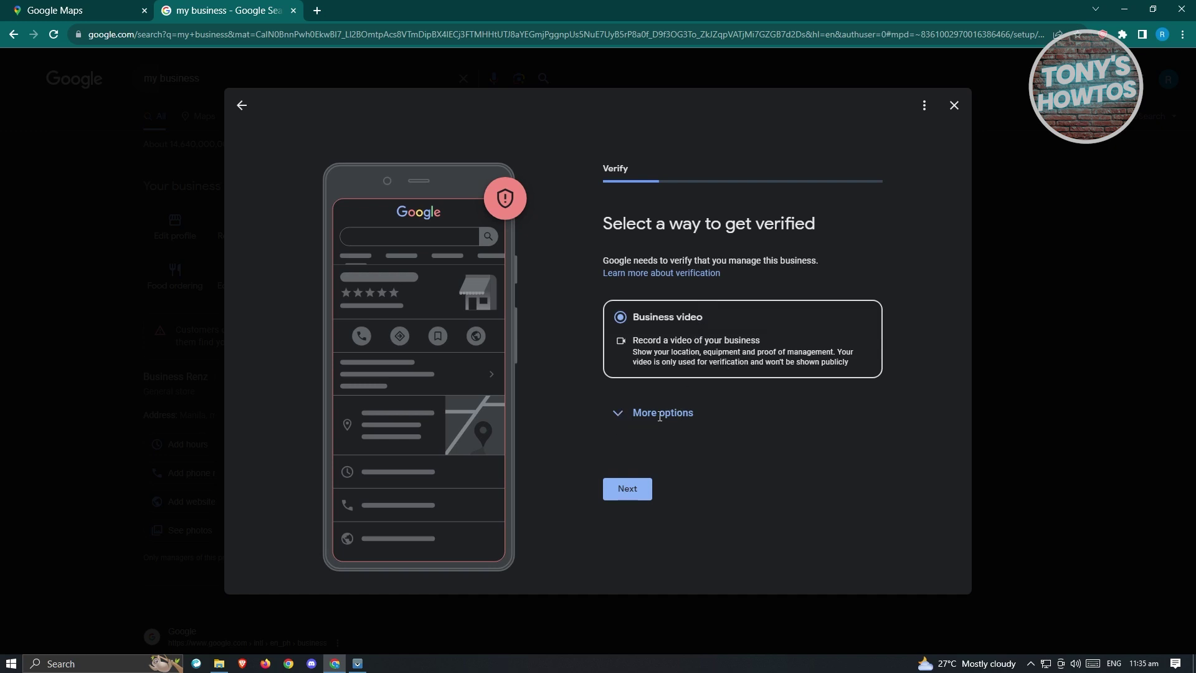
pyautogui.click(621, 415)
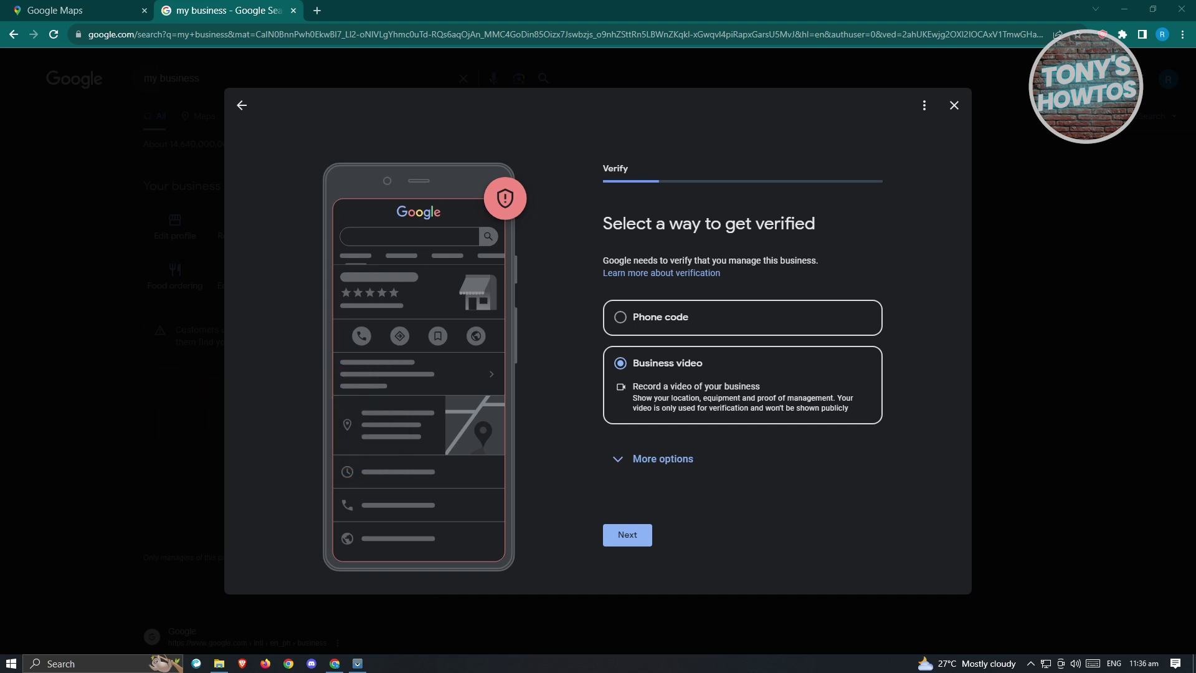
pyautogui.click(619, 318)
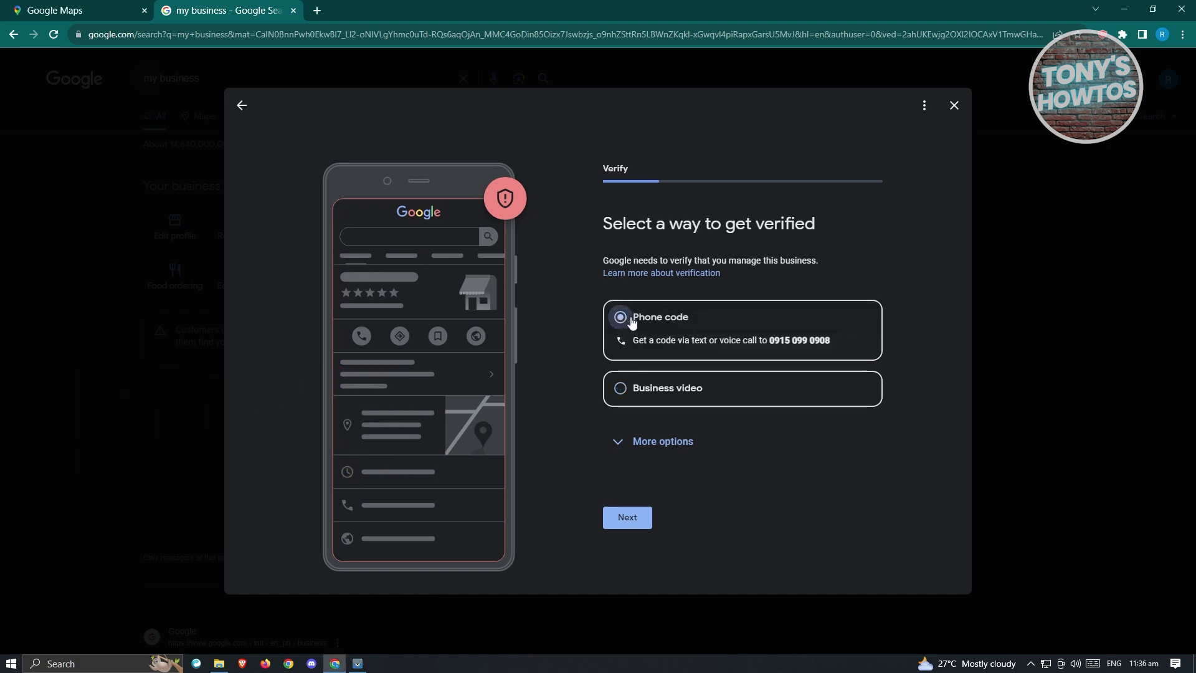
pyautogui.click(629, 519)
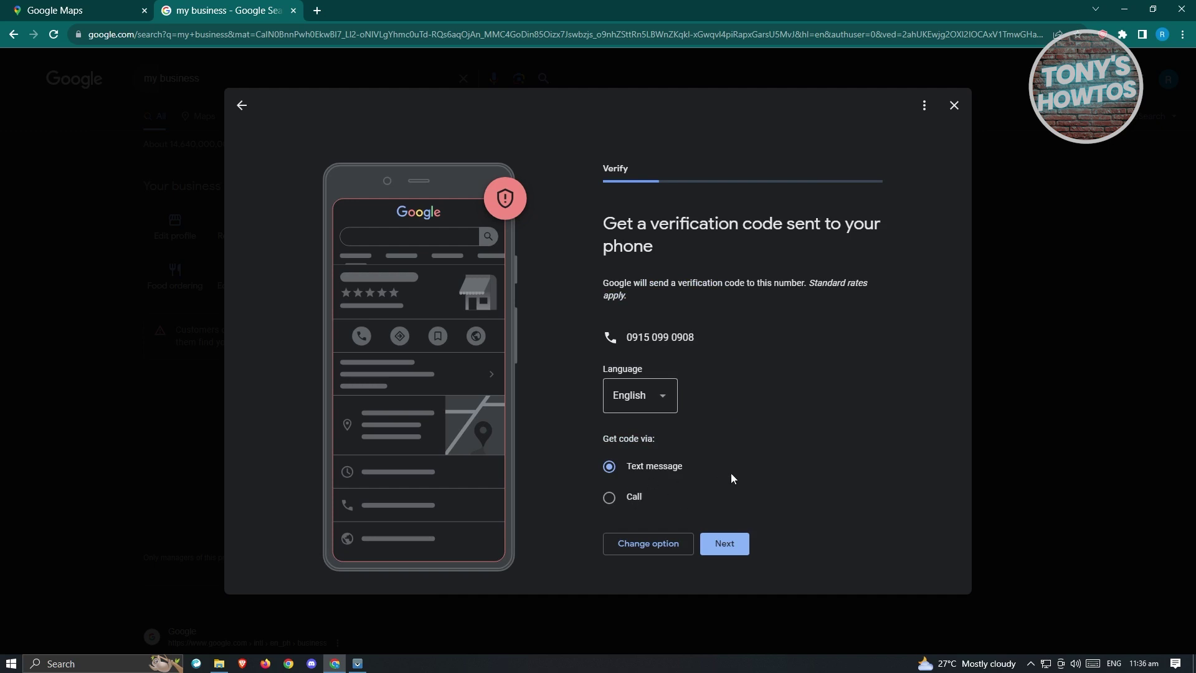
pyautogui.click(734, 545)
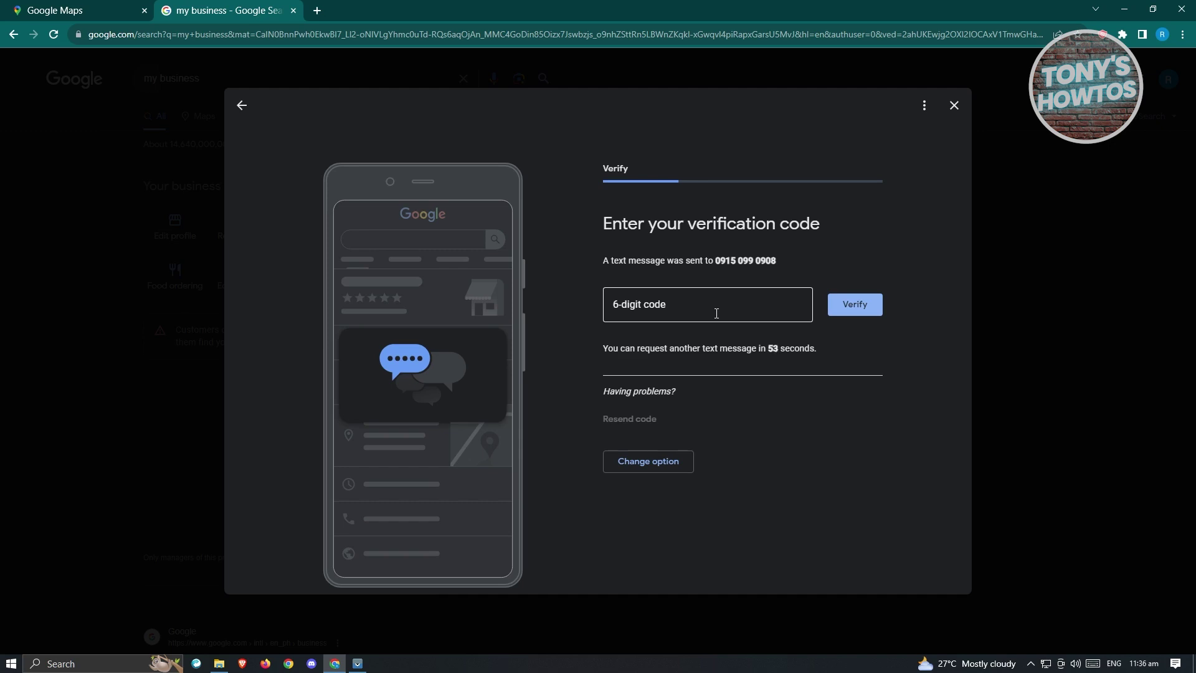
# Step: Focus the 6-digit verification code field after the text message is sent
pyautogui.click(716, 313)
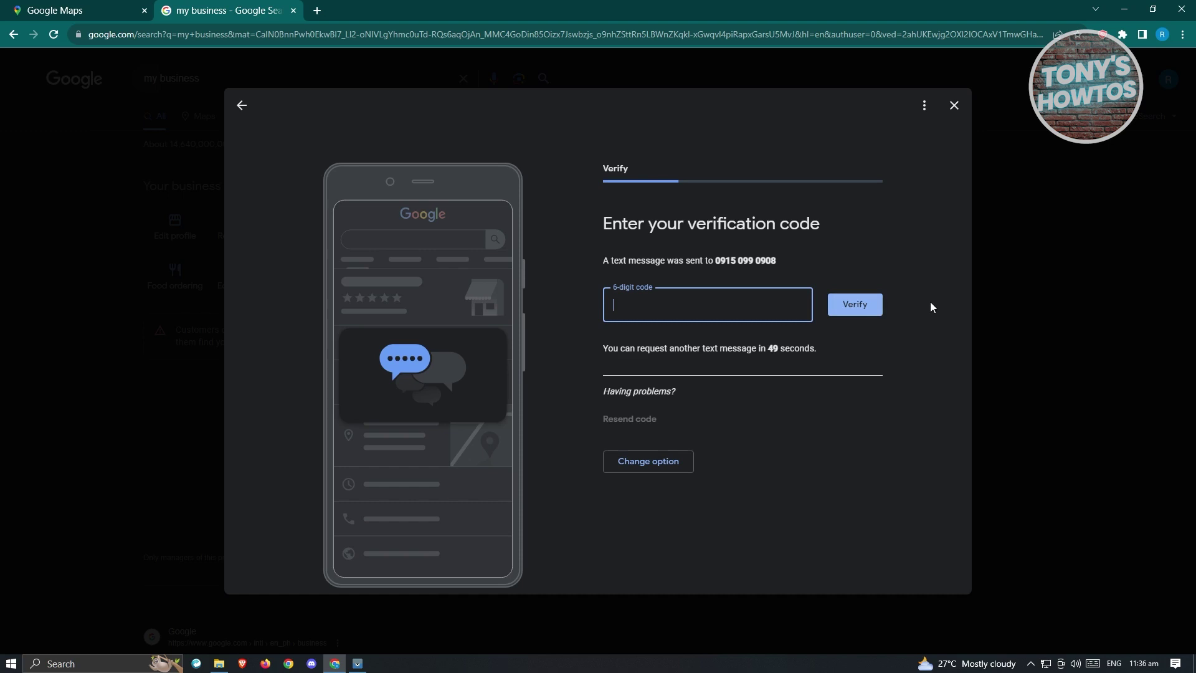
# Step: Exit the verification flow and confirm finishing it later in the 'Are you sure?' prompt
pyautogui.click(953, 110)
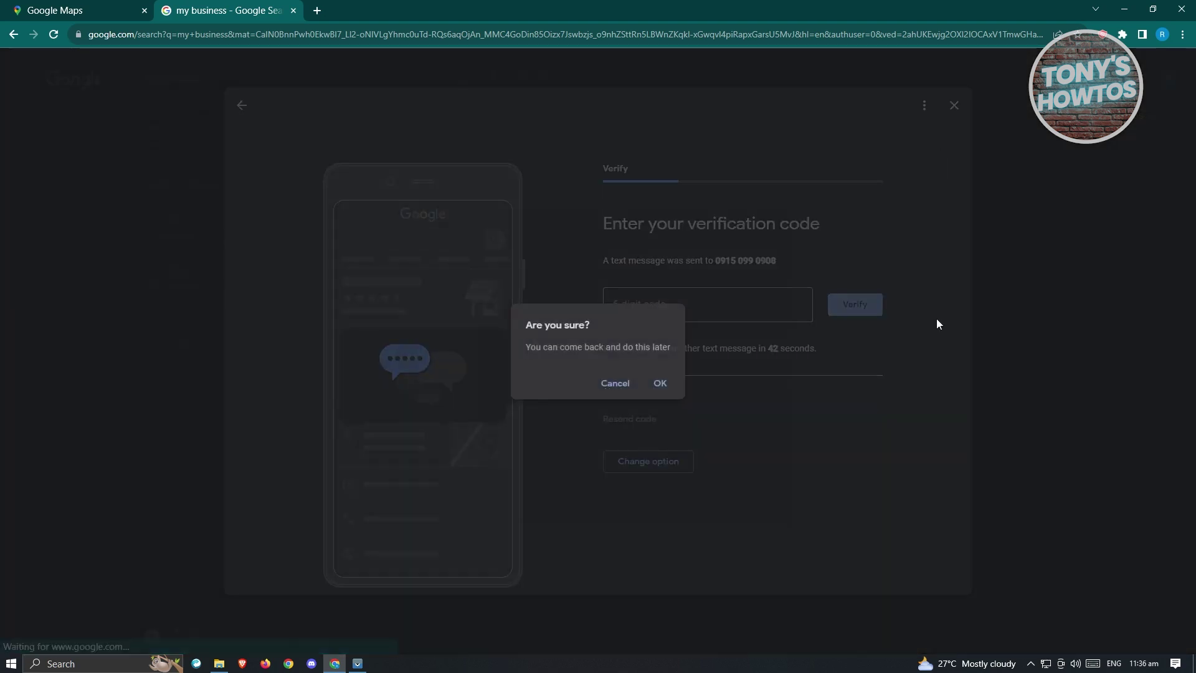
pyautogui.click(660, 384)
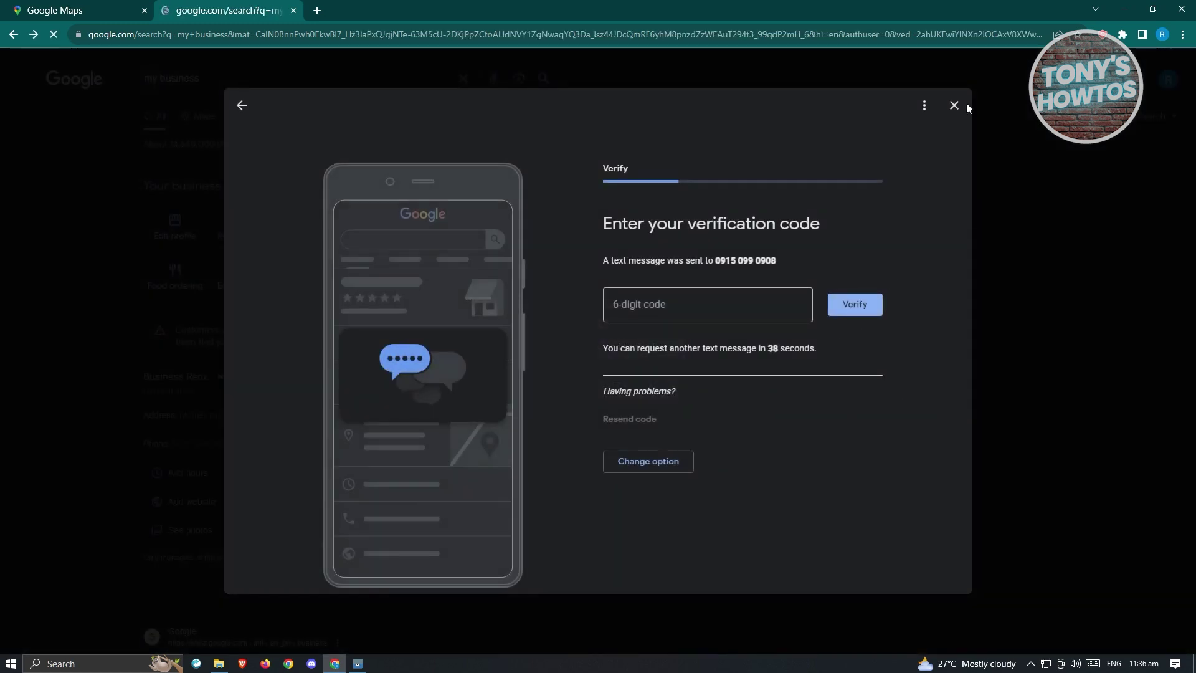